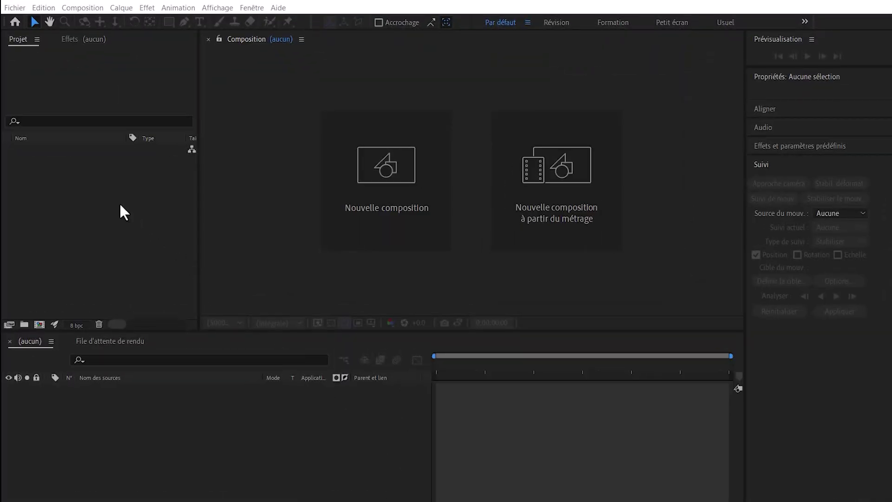
Import the drone clip 1572378…2560_1440_24fps.mp4 (2560 x 1440, 23.976 fps) into the project
double_click(120, 205)
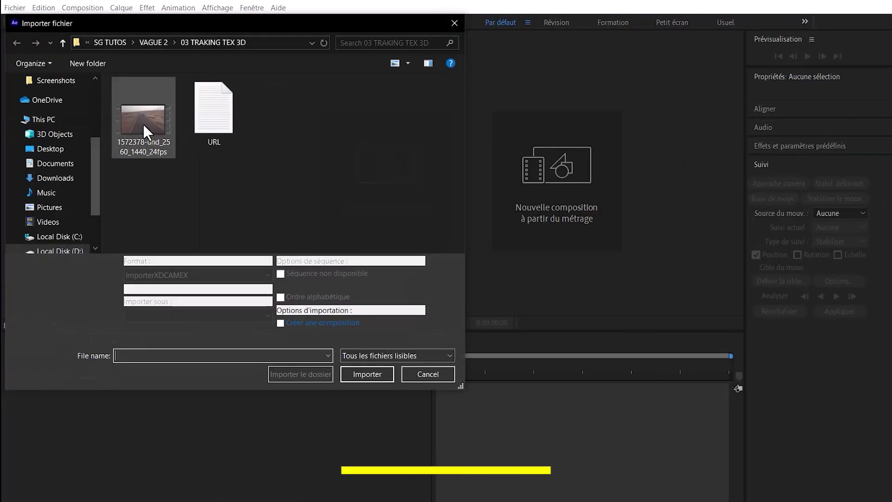
click(157, 145)
click(353, 373)
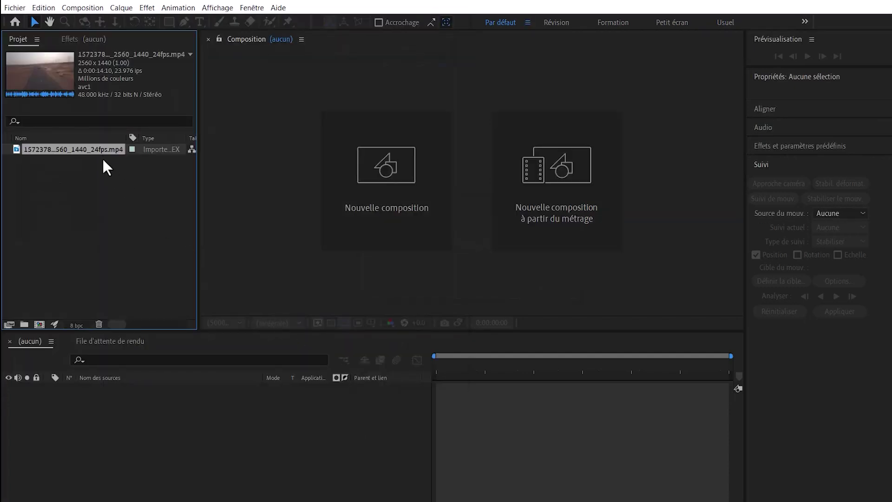
Create a composition from the road clip, preview the footage, and open the Fenêtre menu
drag(113, 267, 130, 405)
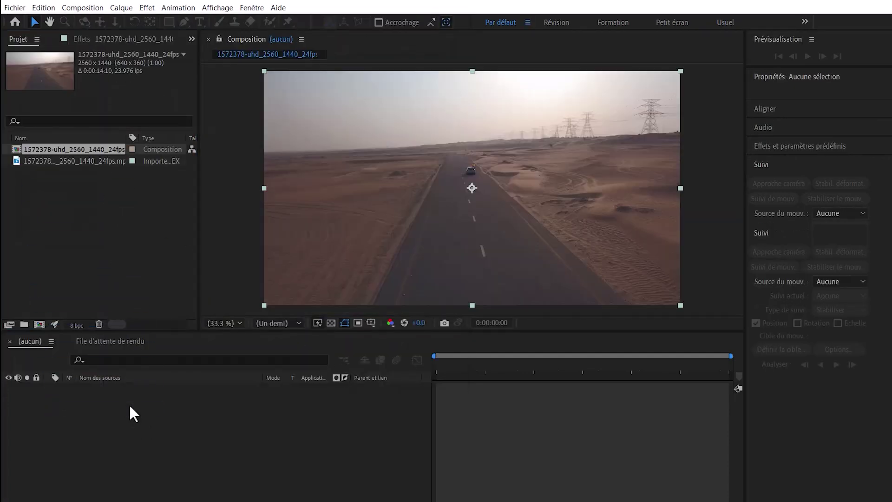
key(space)
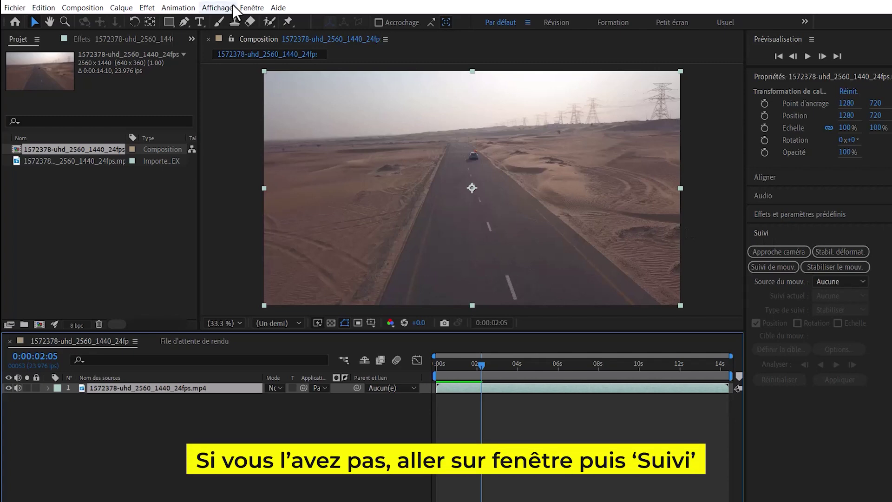
click(255, 7)
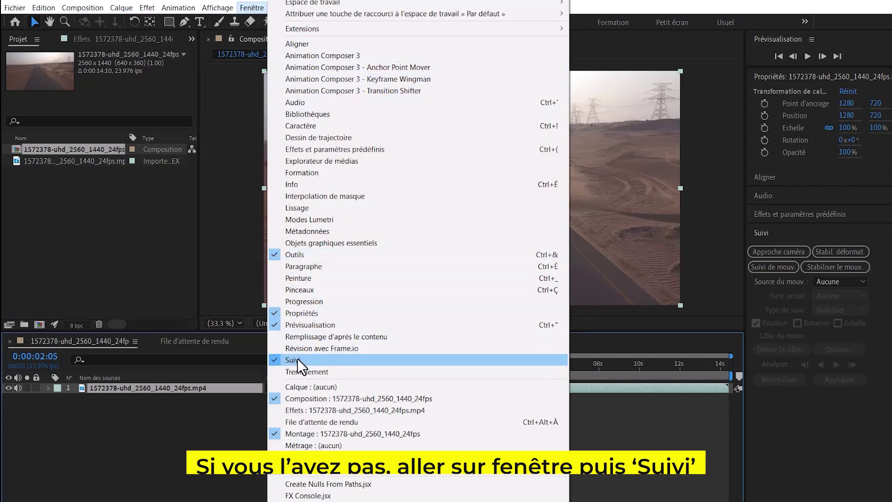
Show the Suivi panel and run the 3D camera tracker on the road footage
click(772, 234)
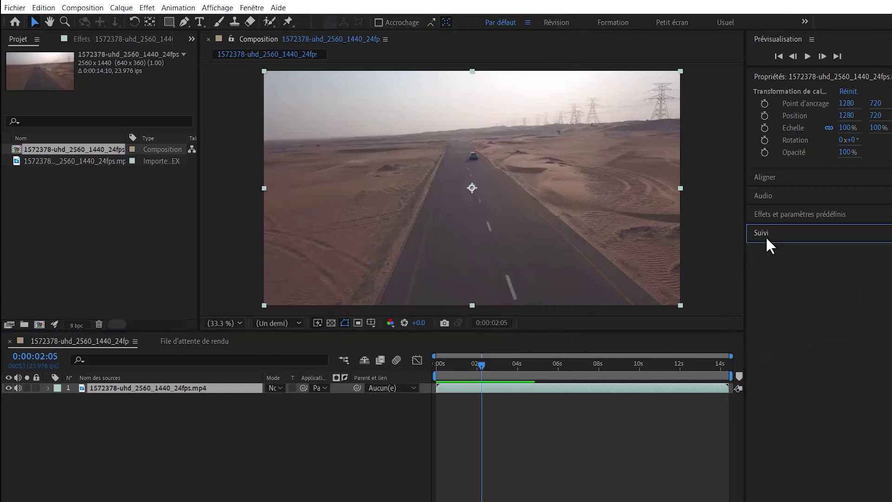
click(767, 250)
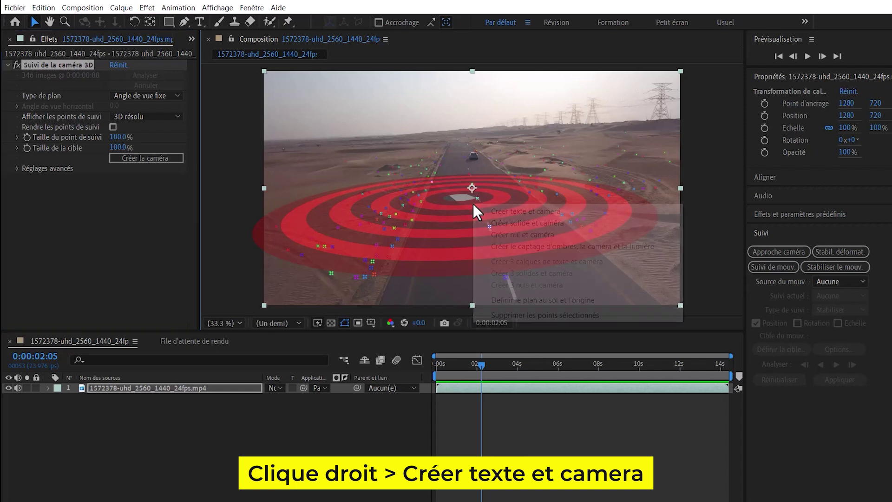
Create a text layer and tracked camera on the road target, then set the Texte font size to 4.1 px
right_click(473, 204)
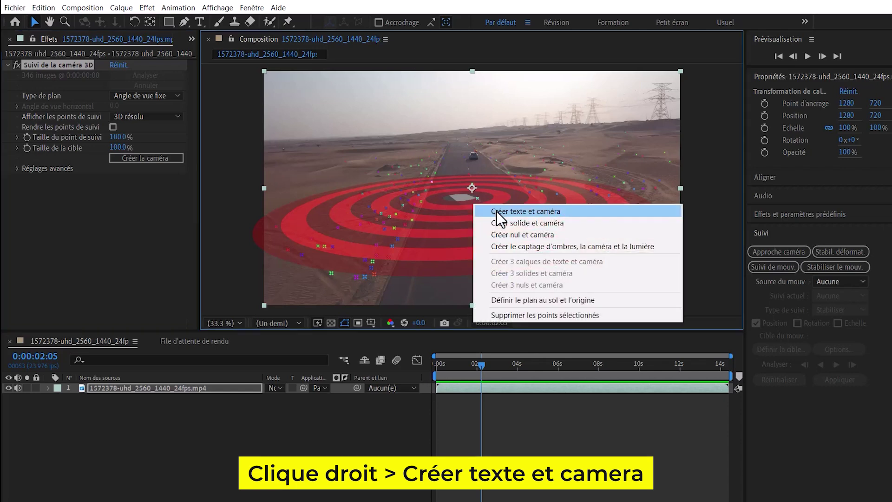
click(497, 211)
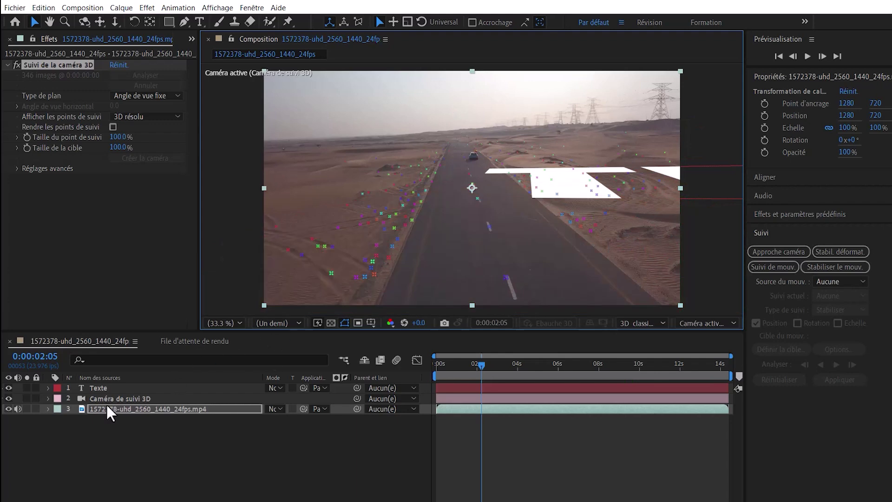
click(102, 386)
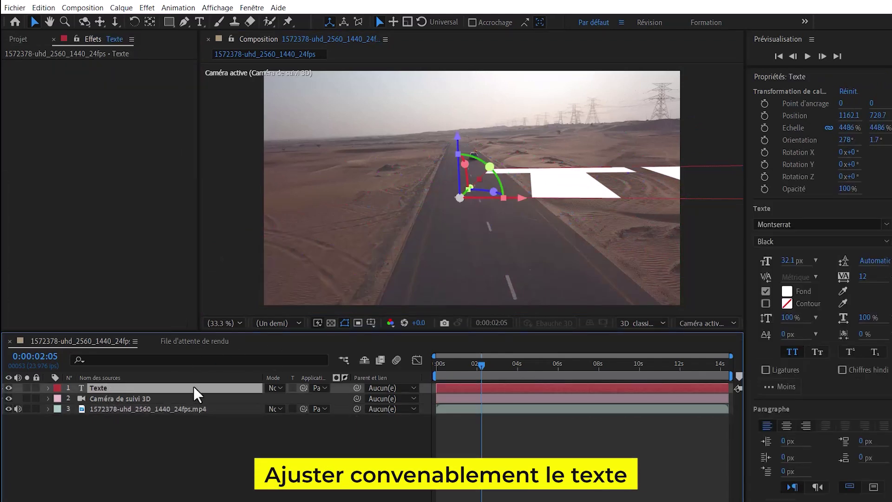
click(793, 261)
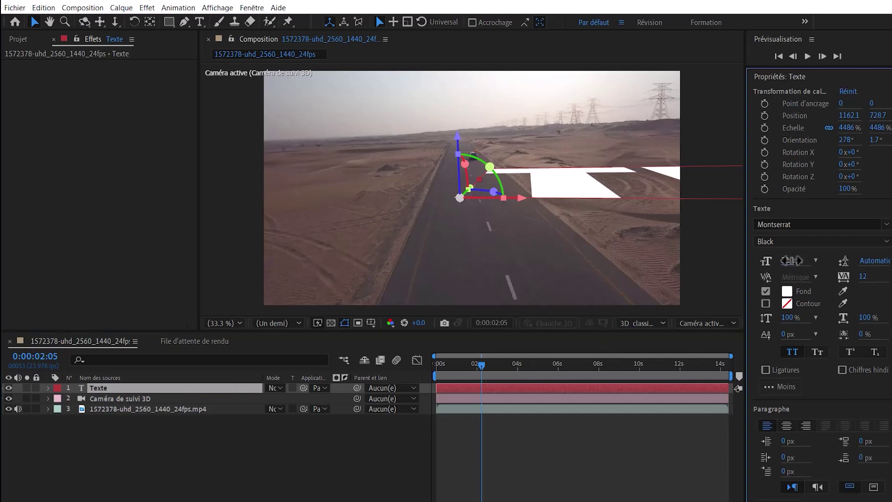
drag(786, 261, 777, 263)
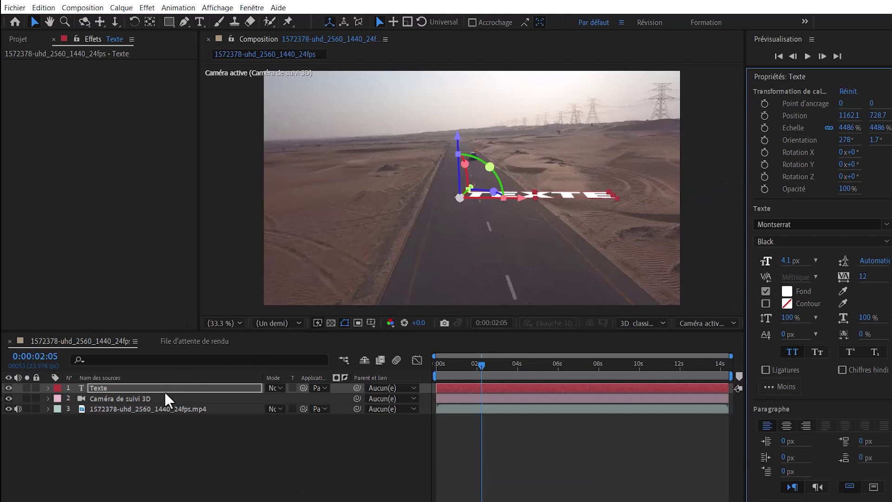
Rotate the Texte layer upright to about 89° X rotation and level it
key(r)
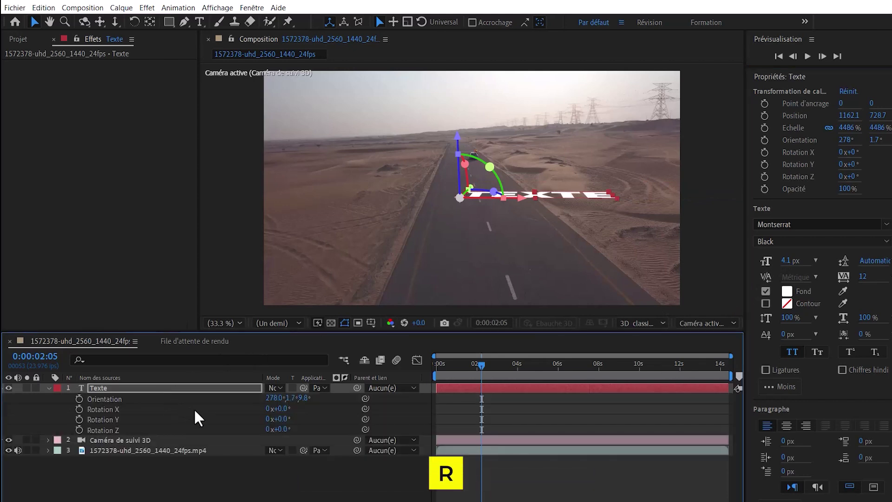
drag(282, 410, 328, 402)
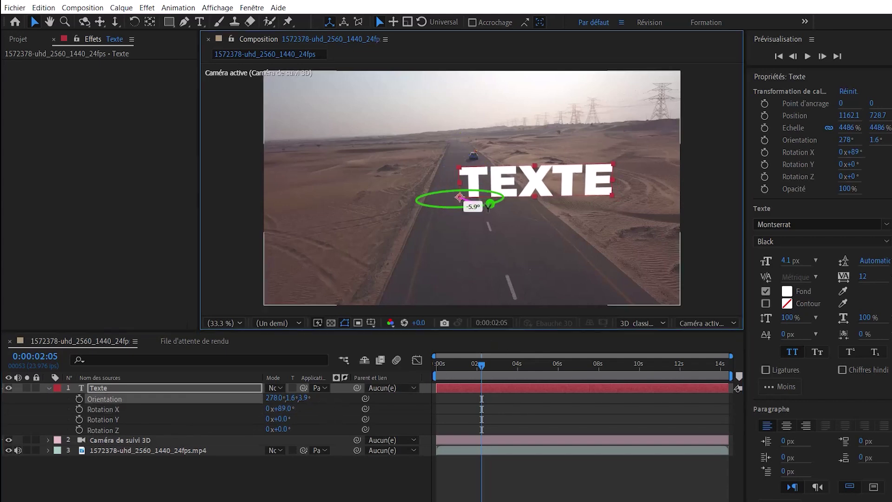
drag(489, 166, 493, 169)
drag(458, 211, 491, 203)
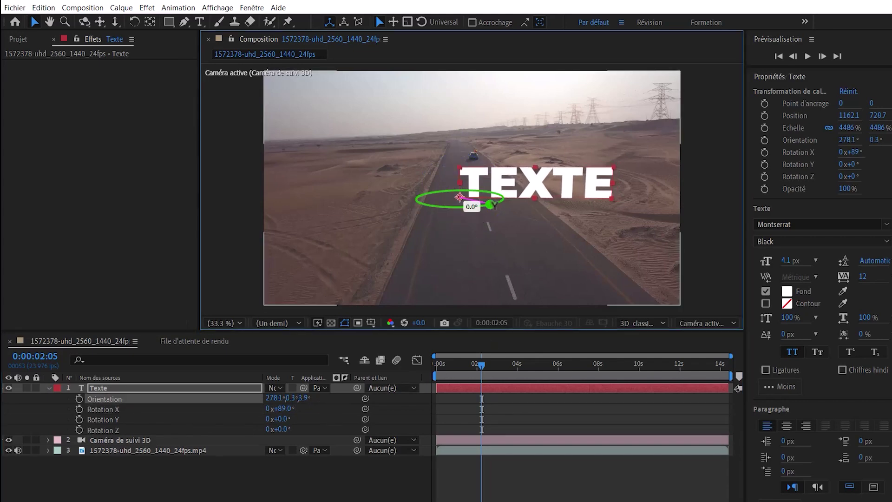
Move the text up and left to position 1004.2, 483.2, -6.3 above the road
key(p)
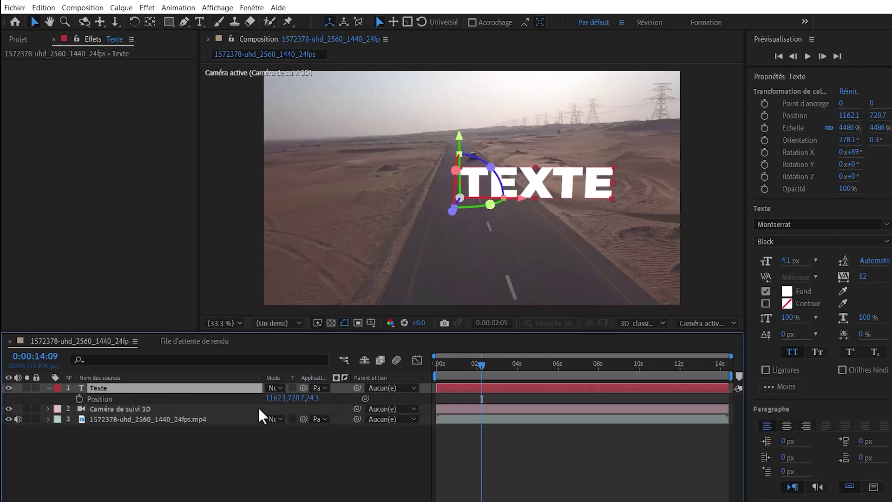
drag(275, 401, 199, 403)
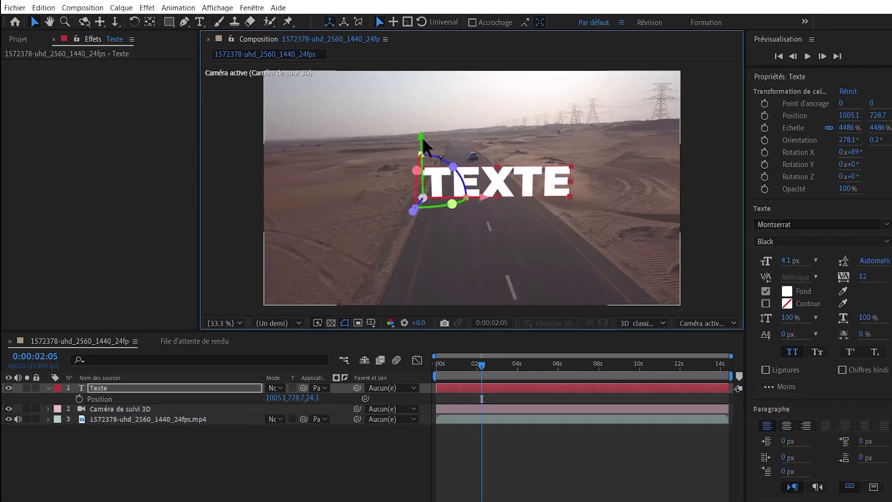
drag(511, 186, 492, 125)
Change the text to 'VOYAGE 3D' and nudge it slightly right to 663.2, 483.2, -6.3
double_click(493, 125)
text(VOYAGE 3D)
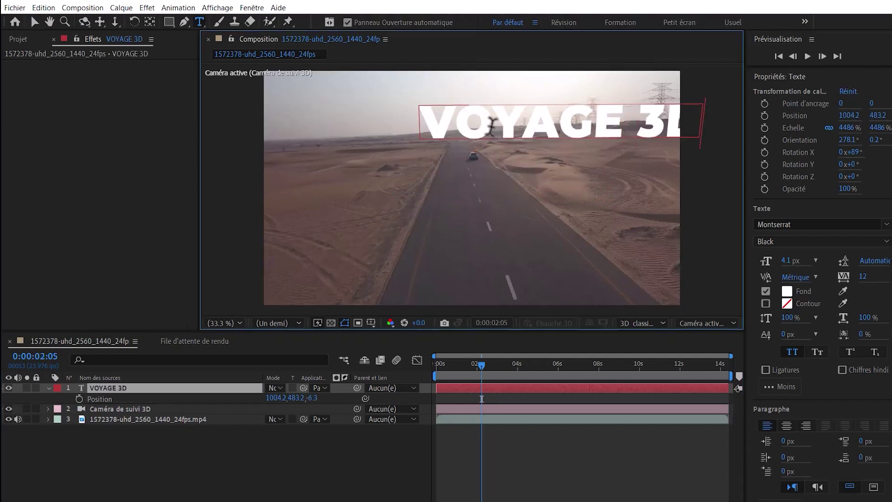
key(Escape)
key(shift+Right)
key(Right)
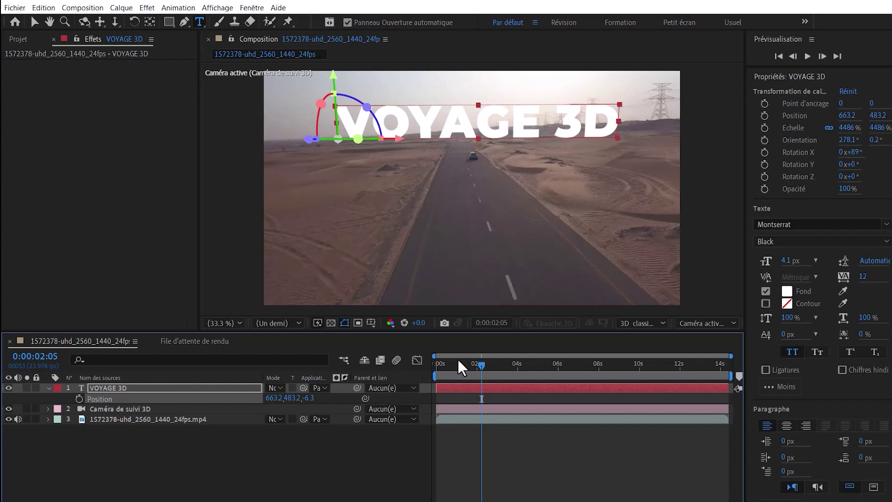
Preview the tracked title from the start, then park the playhead at 0:00:03:09
drag(460, 373, 436, 374)
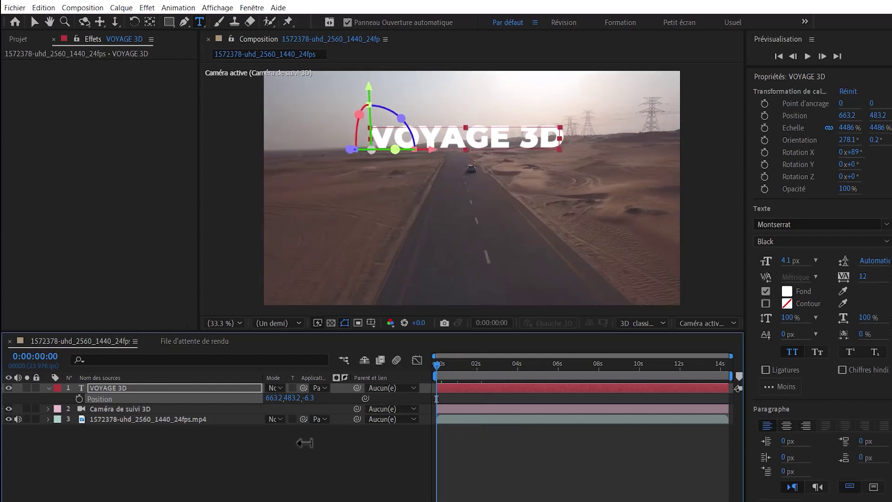
click(437, 399)
key(space)
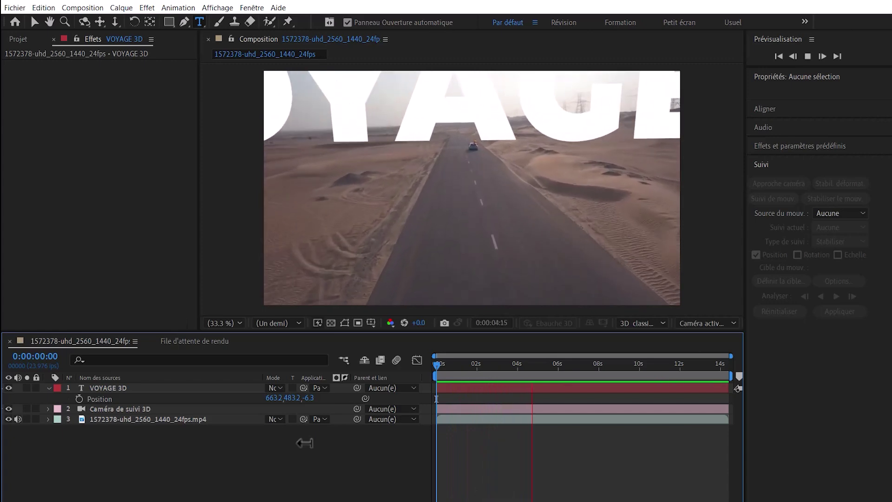
key(space)
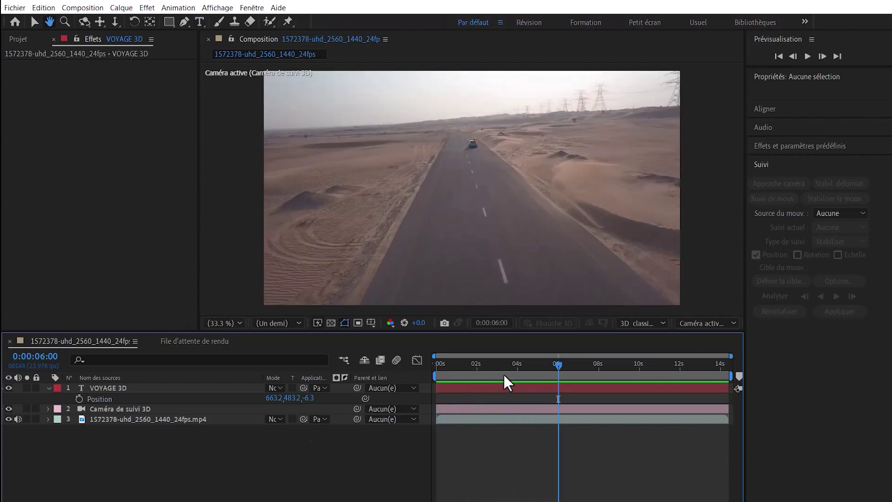
click(506, 368)
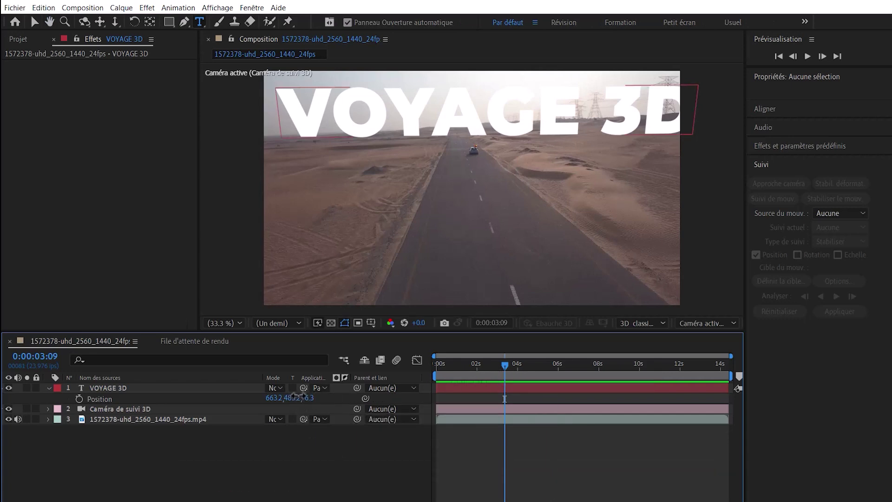
Lower the VOYAGE 3D title to position 671.2, 542.2, -6.3, checking it with repeated previews
drag(293, 398, 483, 377)
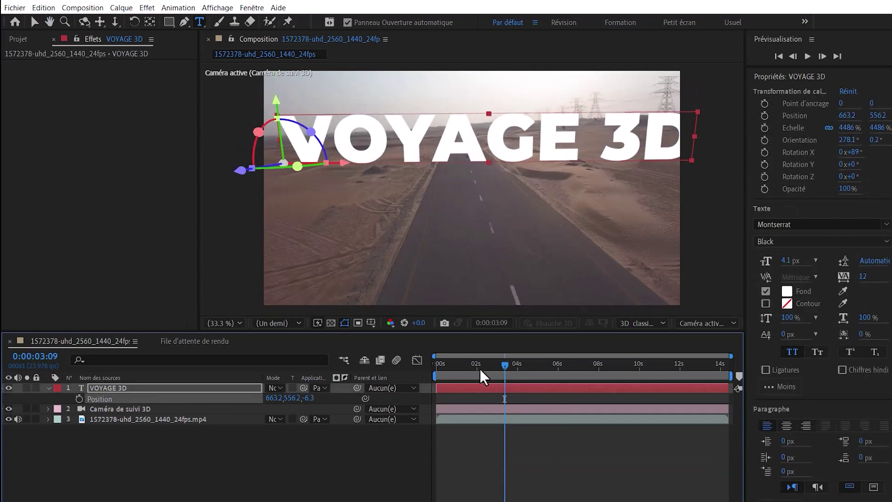
key(space)
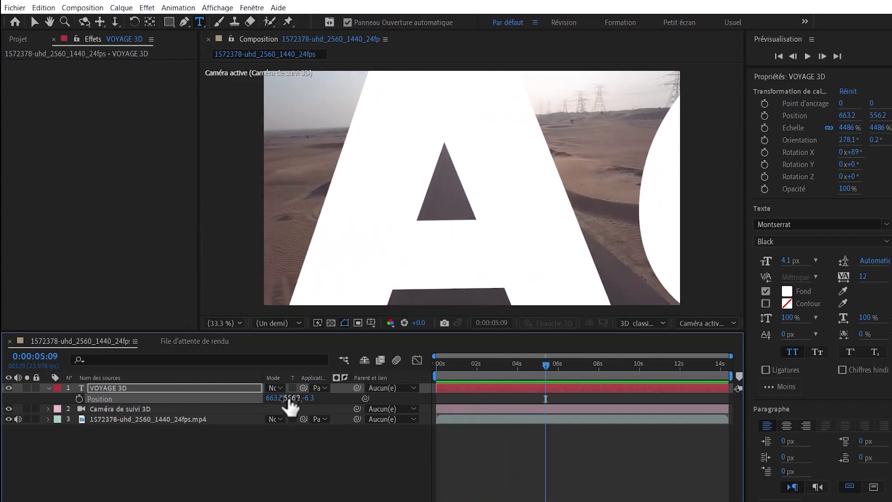
drag(292, 398, 281, 403)
key(space)
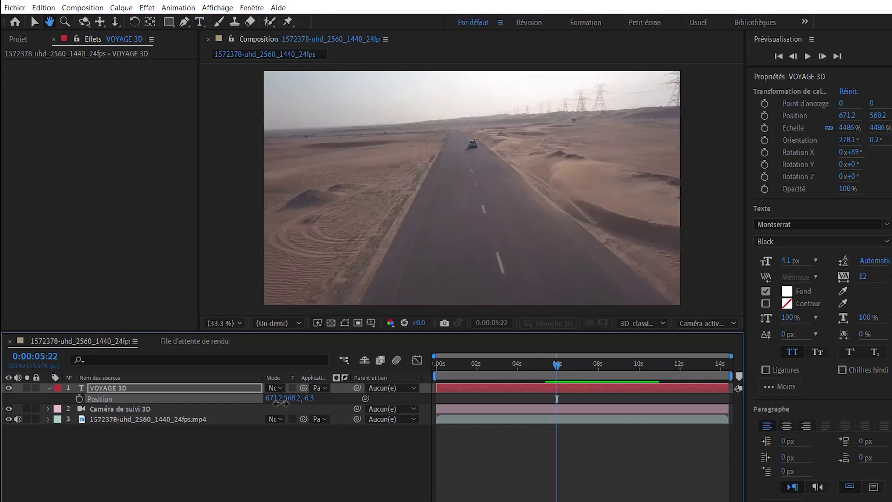
drag(559, 370, 550, 371)
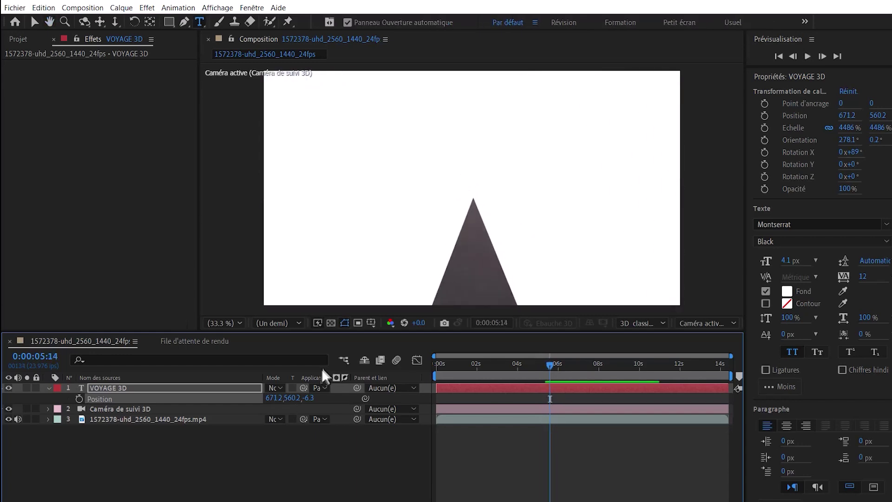
drag(291, 399, 311, 365)
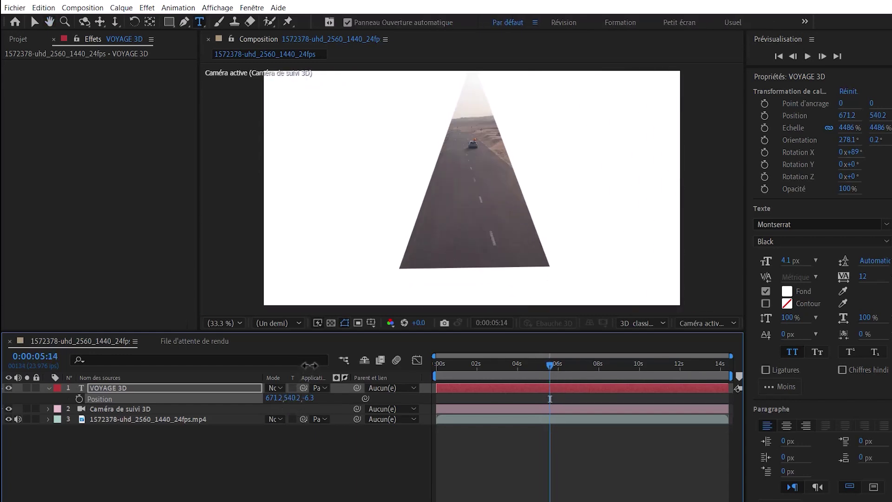
mouse_move(550, 367)
mouse_down()
mouse_move(563, 363)
mouse_move(438, 364)
mouse_up()
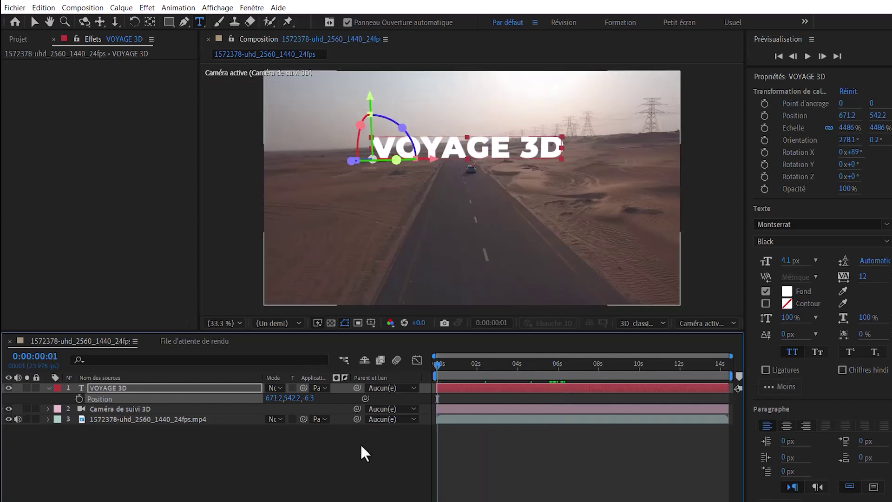
key(space)
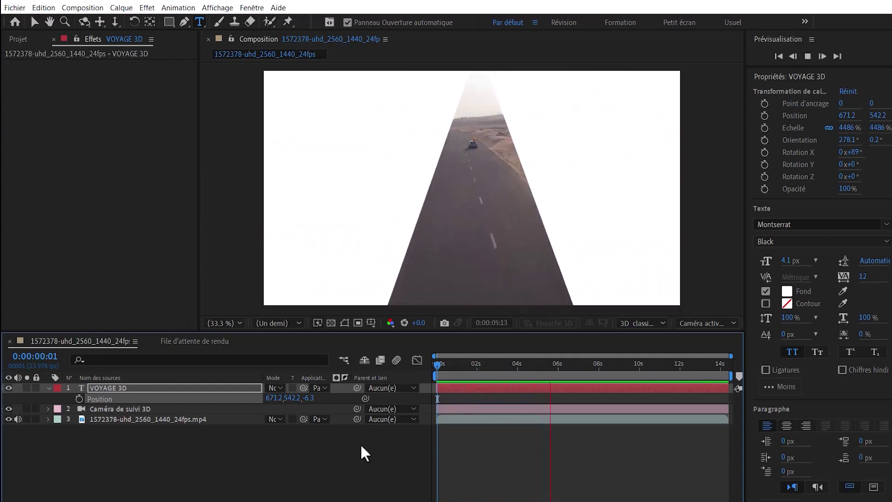
key(space)
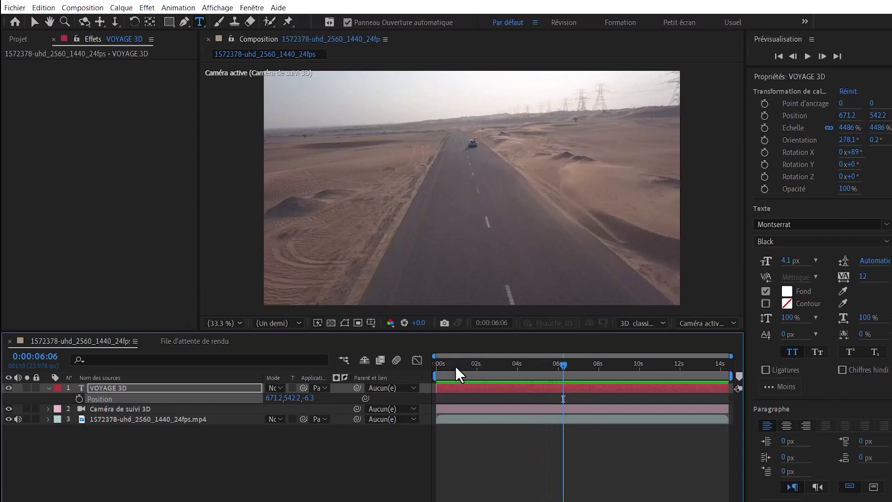
Return to the first frames, reselect the VOYAGE 3D layer, and expand all its properties
click(461, 365)
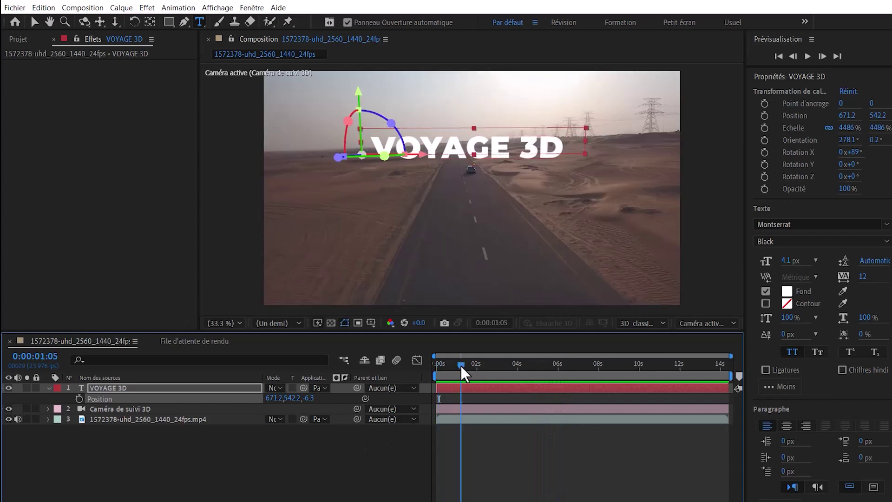
click(440, 368)
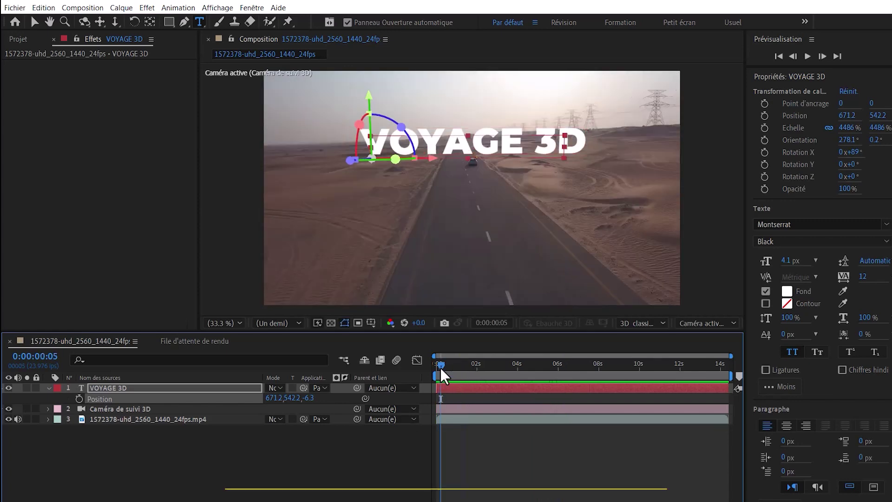
click(437, 369)
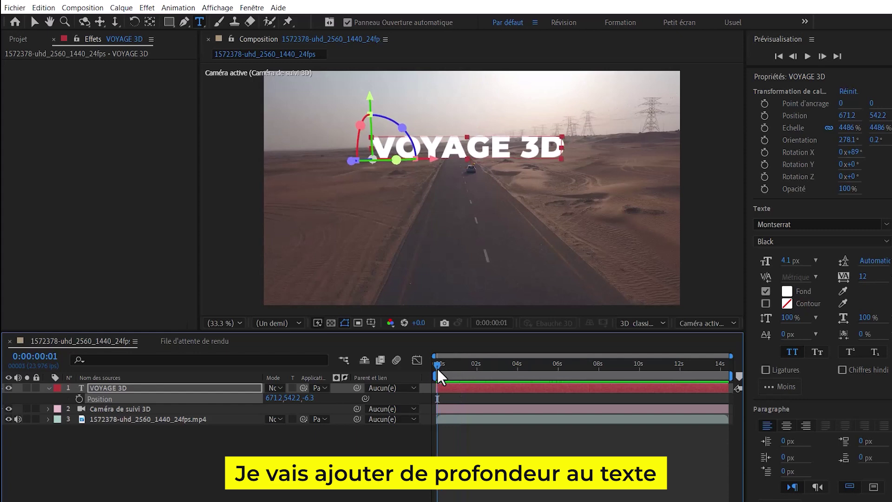
click(242, 471)
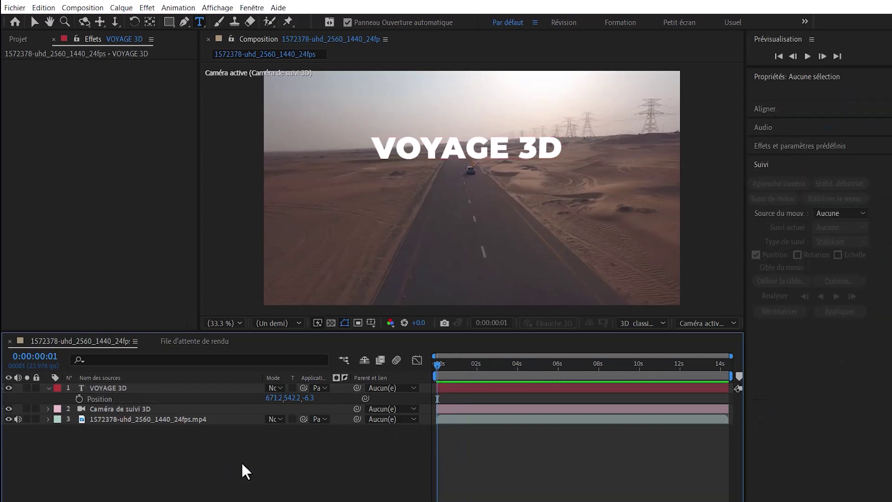
click(137, 388)
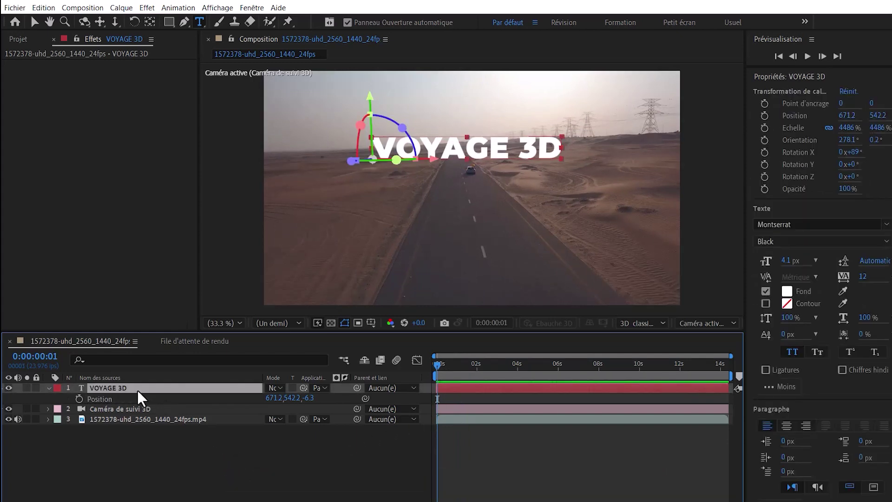
click(49, 389)
click(49, 388)
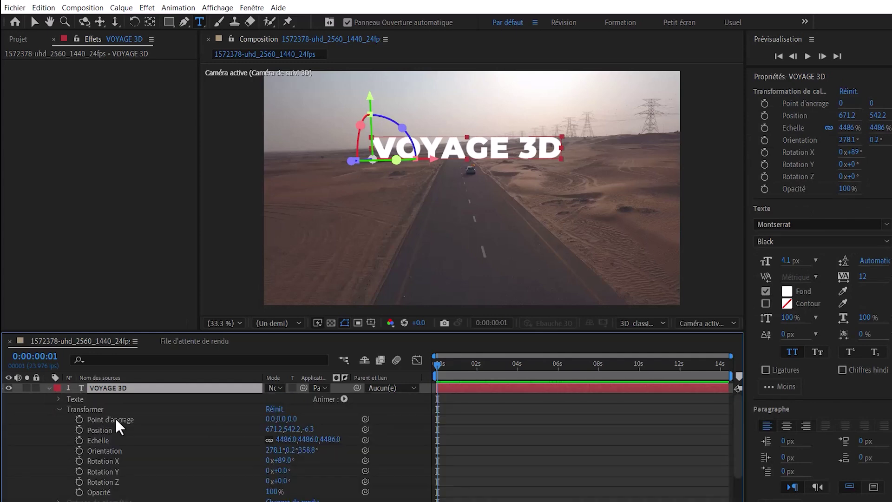
scroll(119, 420, down, 2)
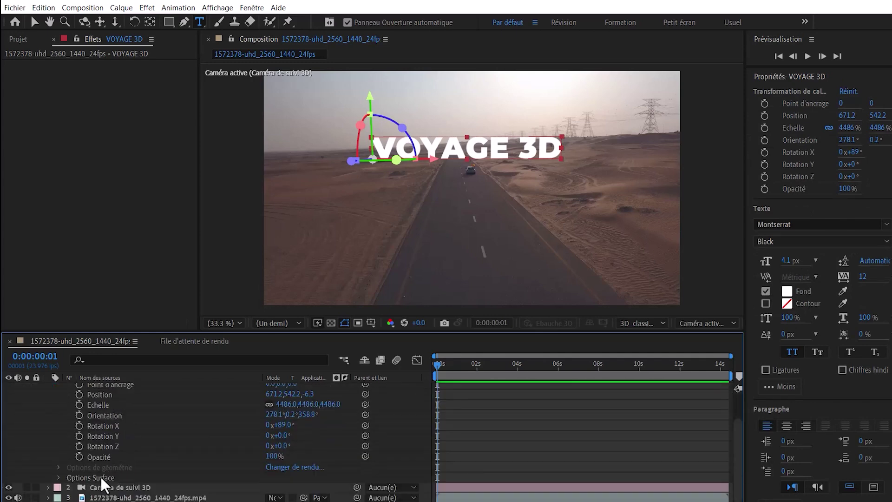
Pick Cinema 4D as the Système de rendu in the composition's renderer settings
click(295, 468)
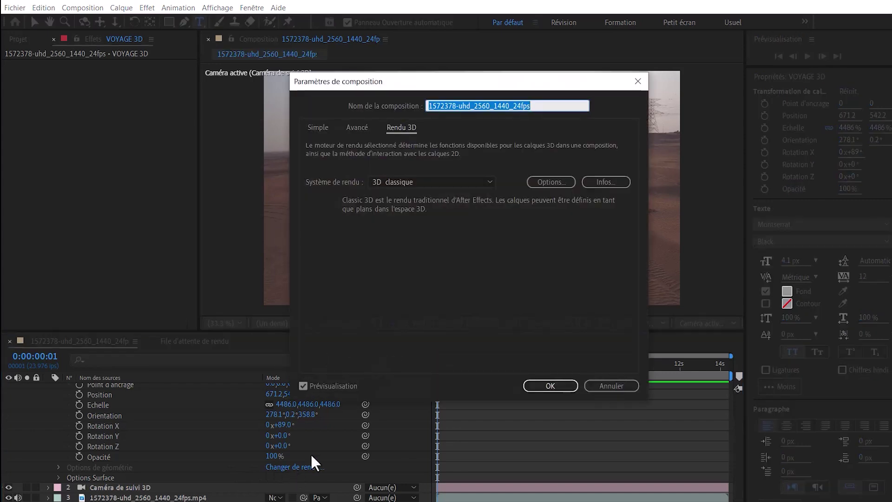
click(419, 181)
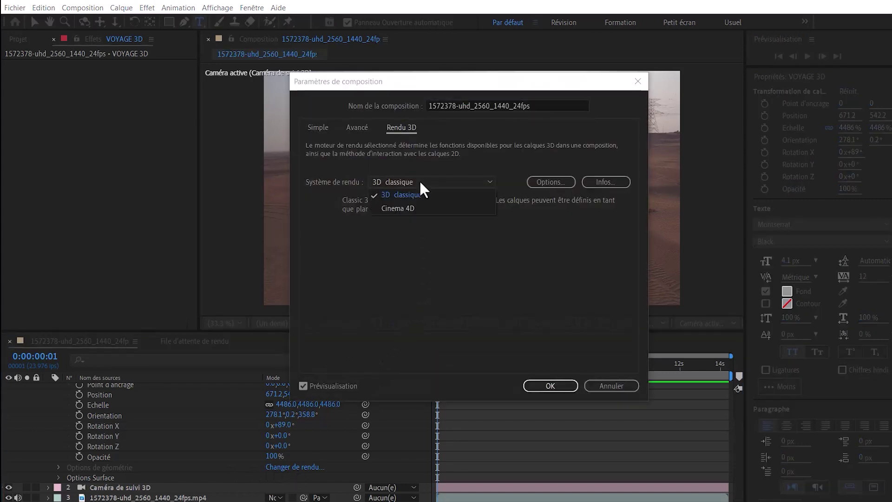
click(418, 209)
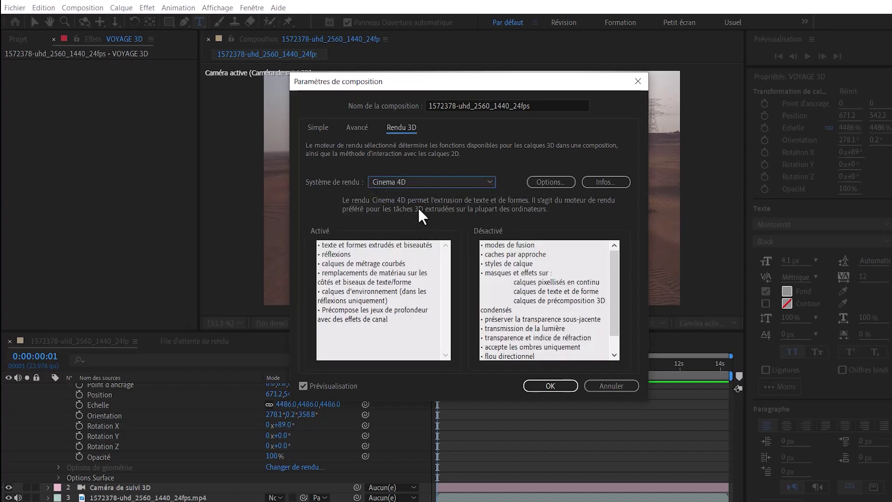
click(550, 386)
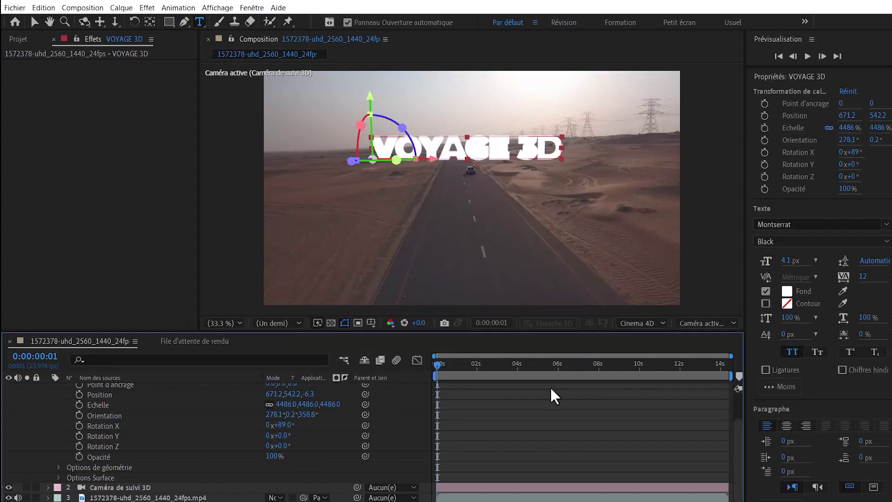
Set Profondeur d'extrusion under Options de géométrie to 4.0 on the VOYAGE 3D text
click(58, 467)
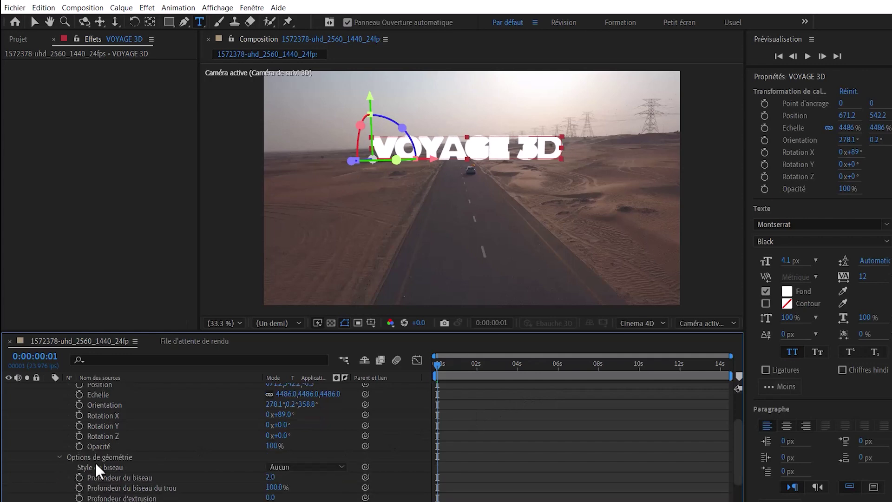
scroll(213, 465, down, 2)
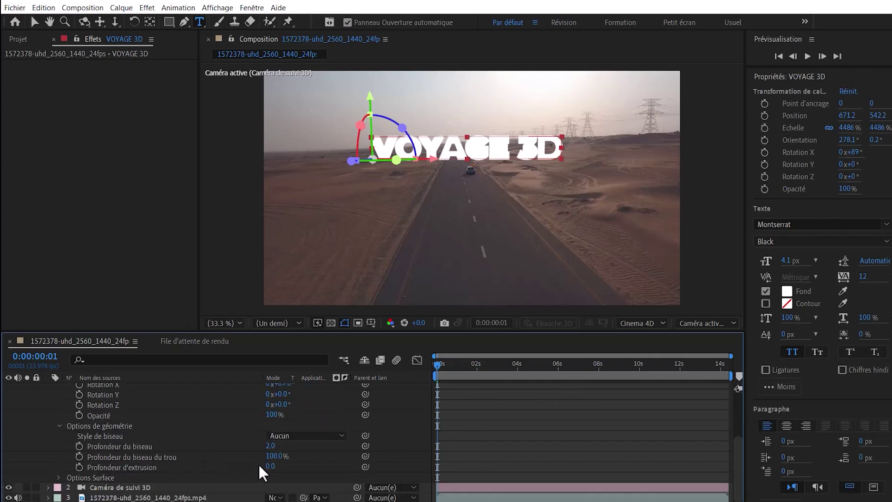
drag(267, 465, 275, 464)
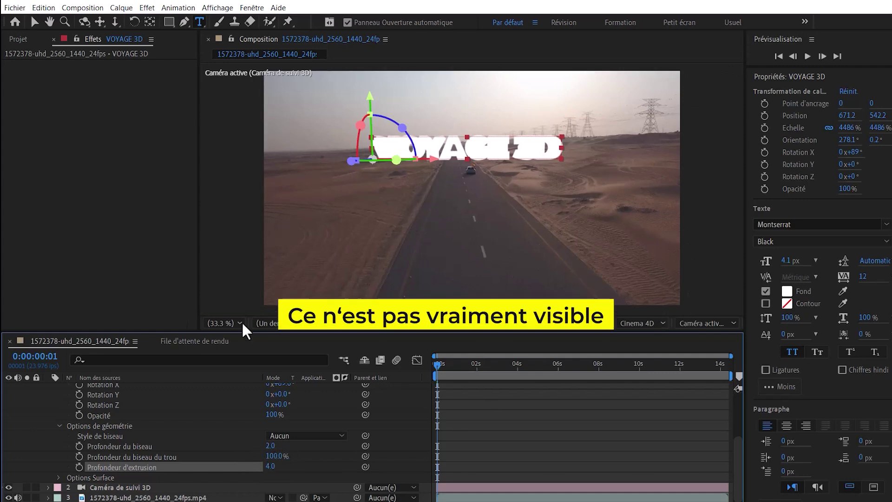
scroll(156, 421, up, 2)
scroll(156, 423, up, 3)
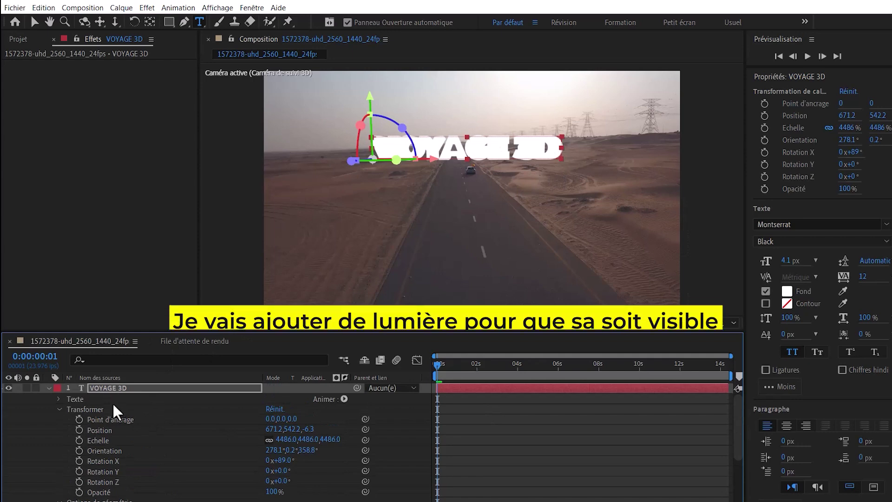
Create a white Ponctuelle light, Point Lumière 1, at 100% intensity
click(44, 388)
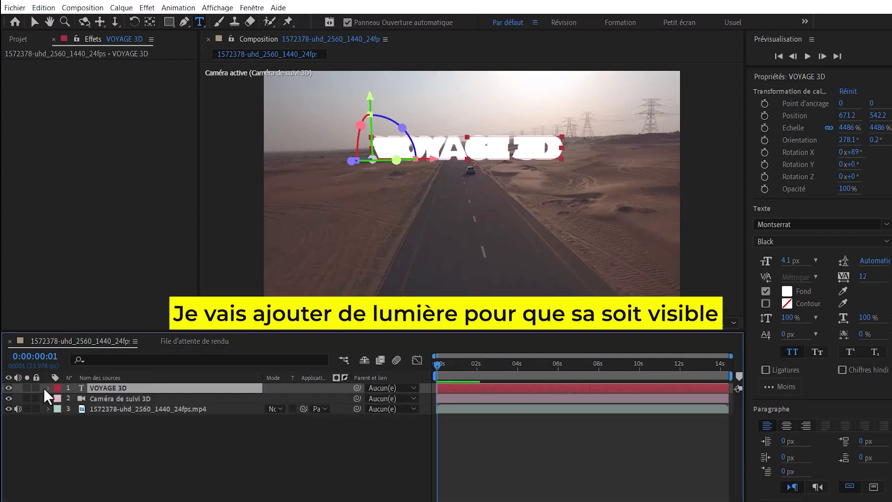
right_click(141, 430)
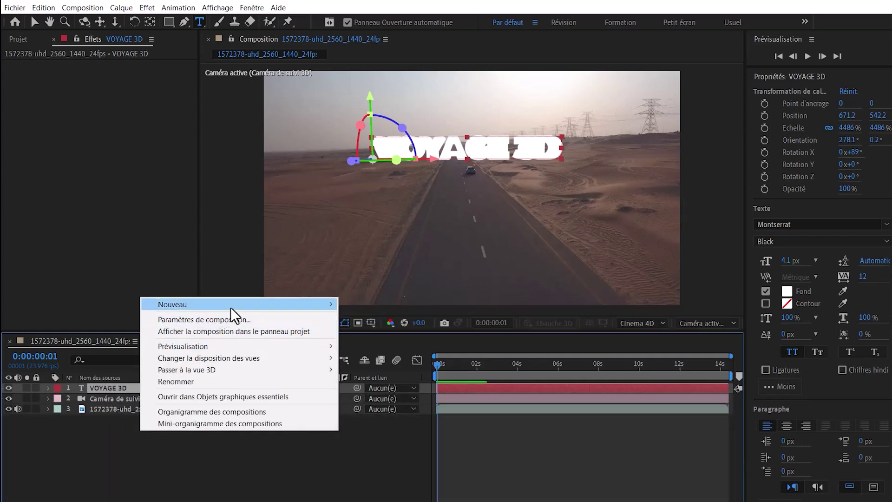
mouse_move(274, 304)
click(365, 342)
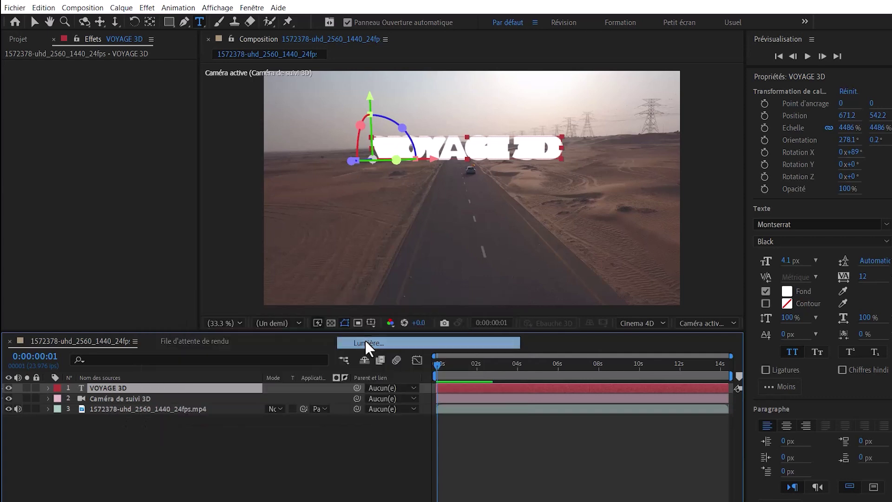
click(479, 143)
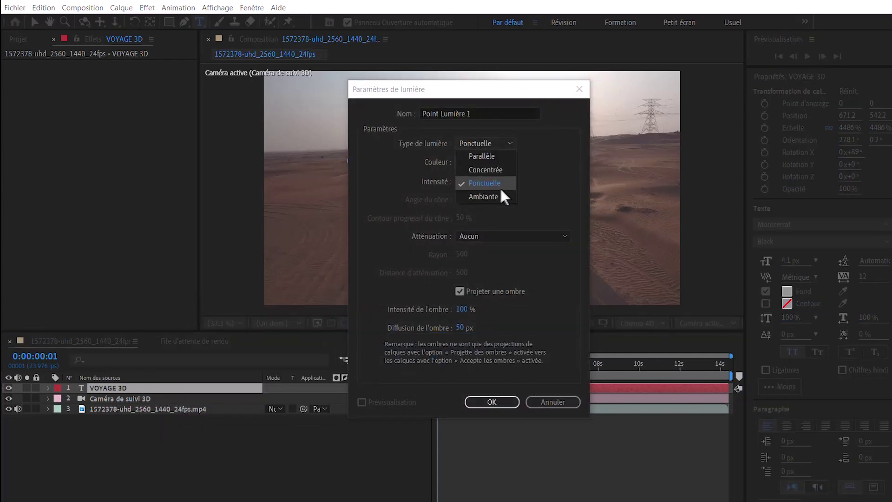
click(464, 183)
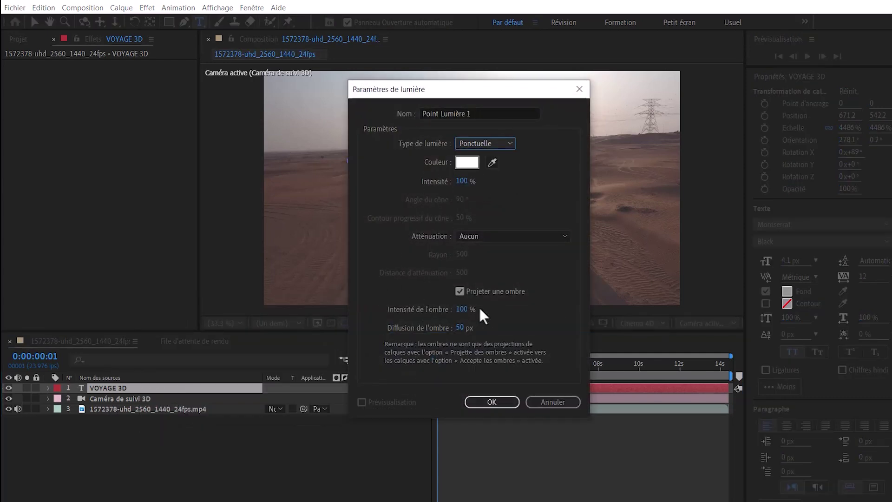
click(495, 407)
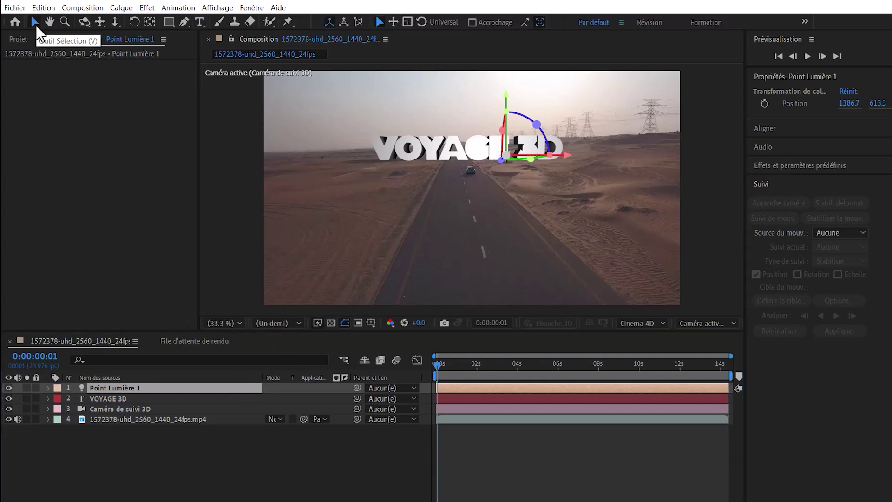
Move Point Lumière 1 down and right to about 1283.6, 836.1, -889.2, lighting the text from below
click(35, 23)
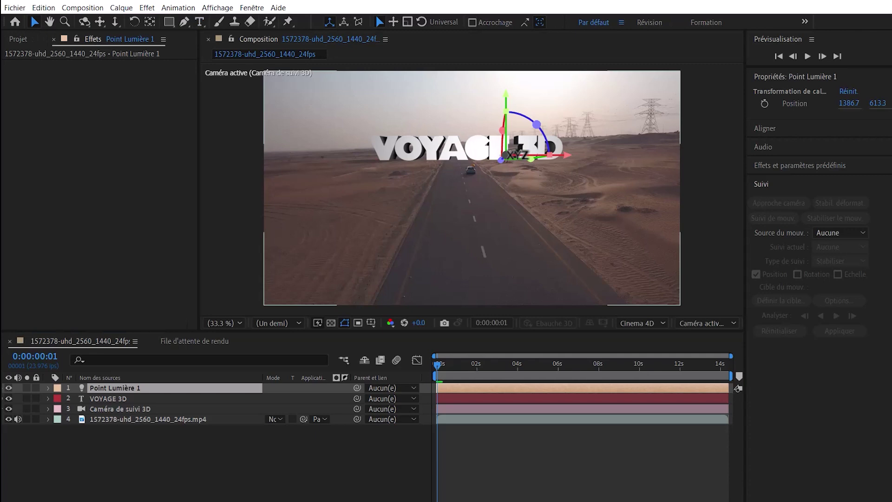
mouse_move(506, 156)
mouse_down()
mouse_move(564, 200)
mouse_move(628, 88)
mouse_move(423, 62)
mouse_move(466, 224)
mouse_up()
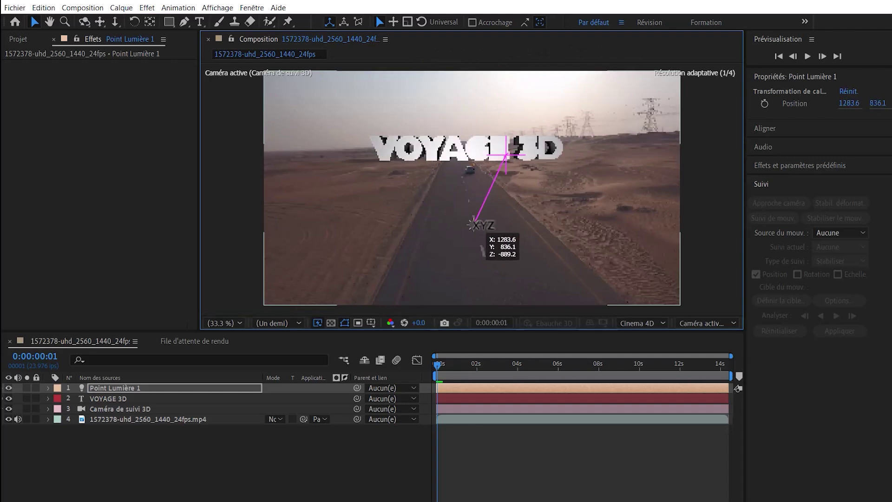
Switch the VOYAGE 3D text's font style from Black to Montserrat ExtraBold
click(153, 400)
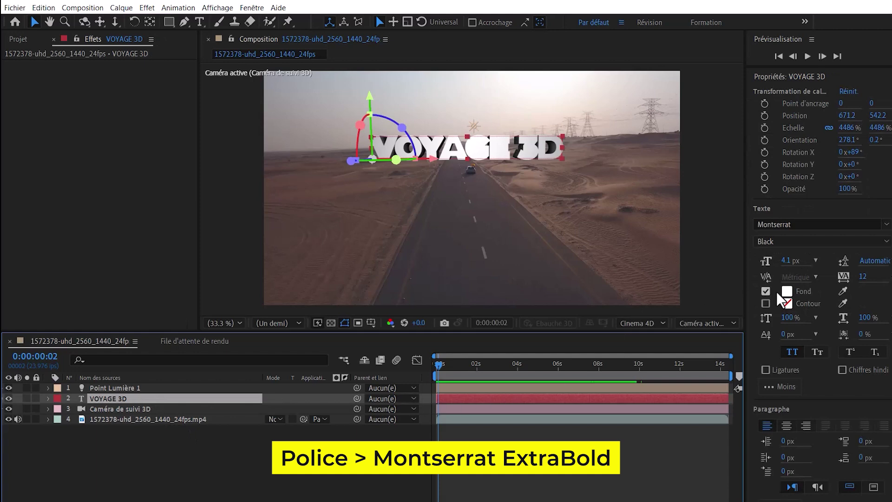
click(869, 244)
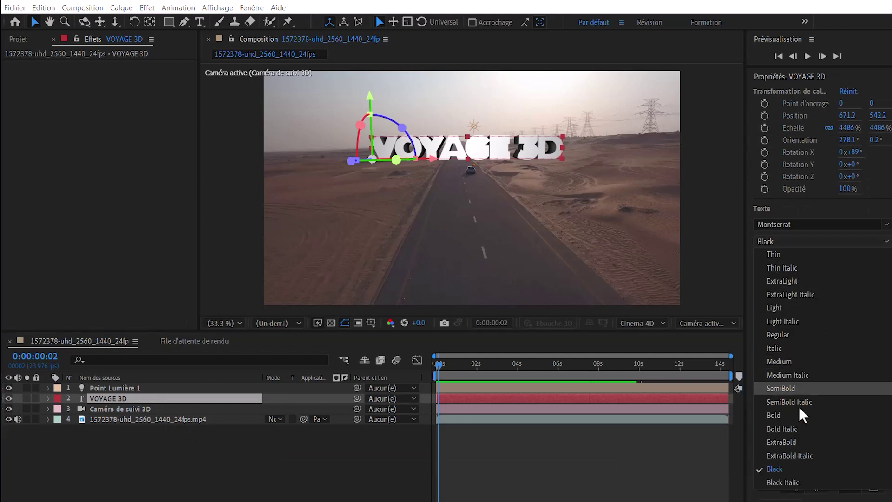
click(791, 443)
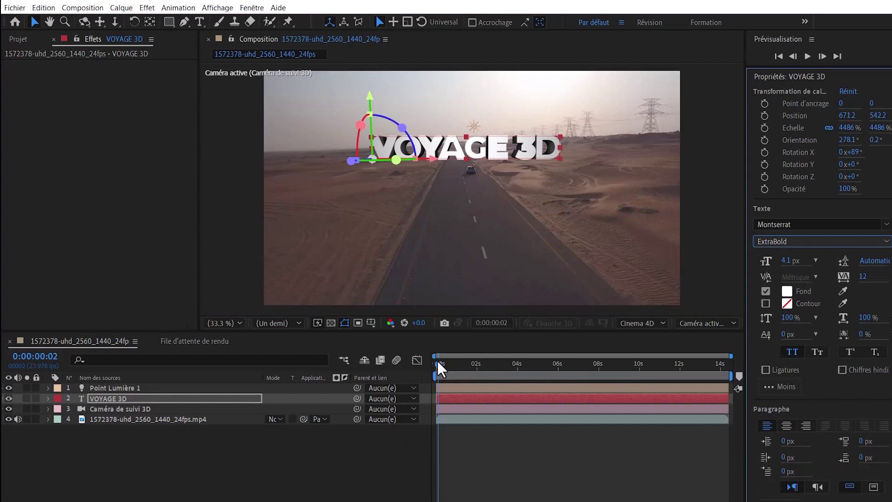
Return the playhead to 0, reveal the text layer's Position, and play a preview
drag(439, 372, 436, 367)
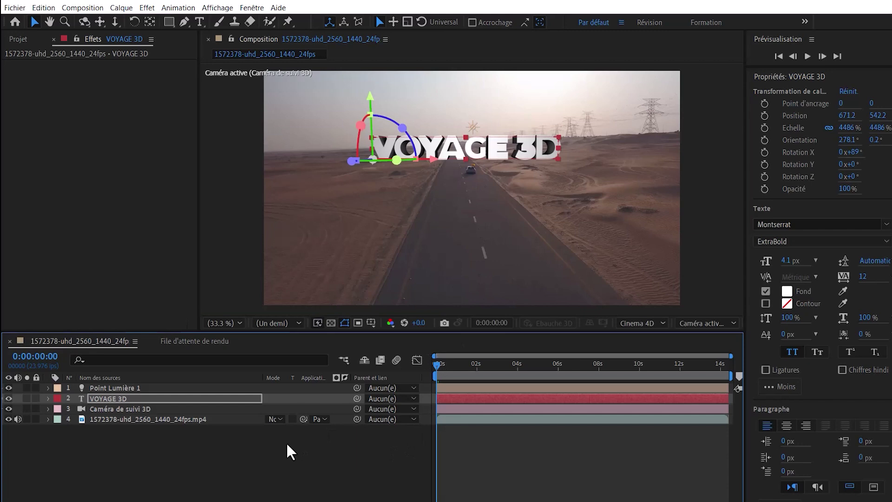
key(p)
key(space)
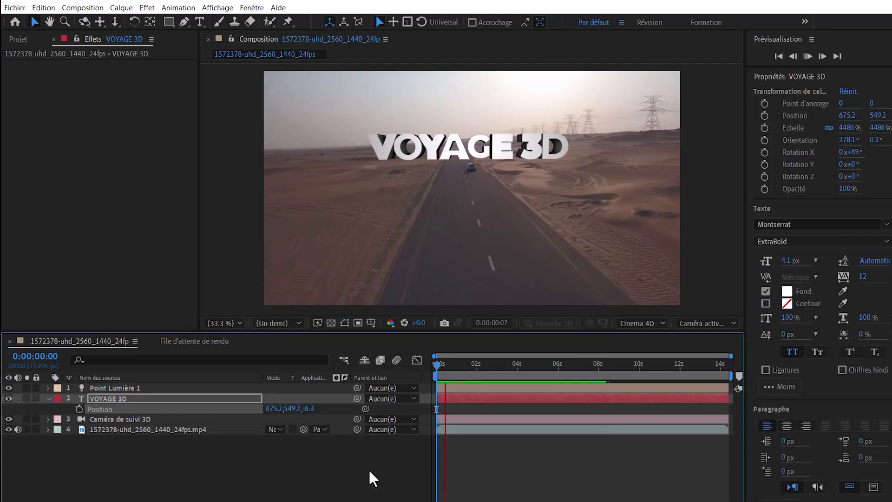